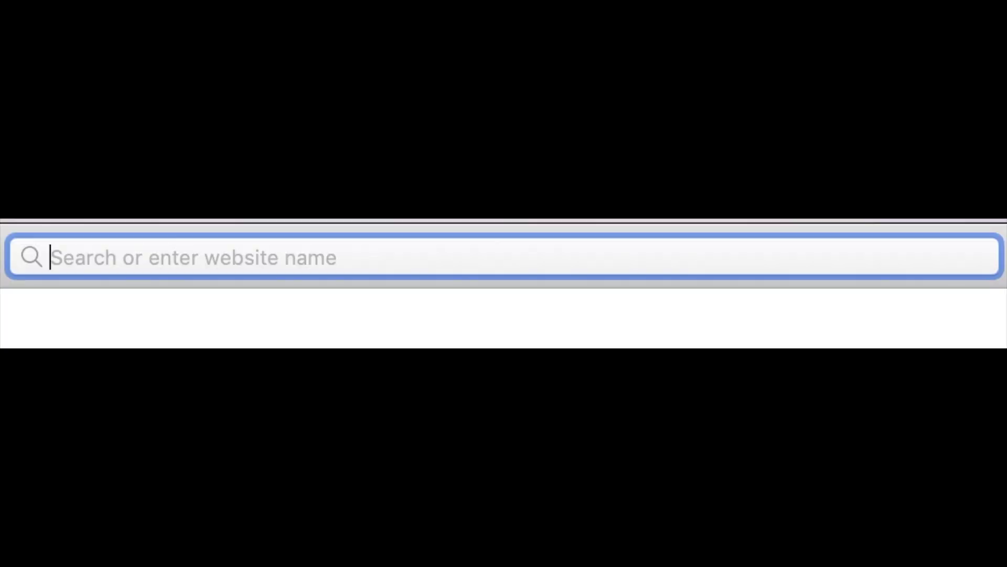
pyautogui.write('w')
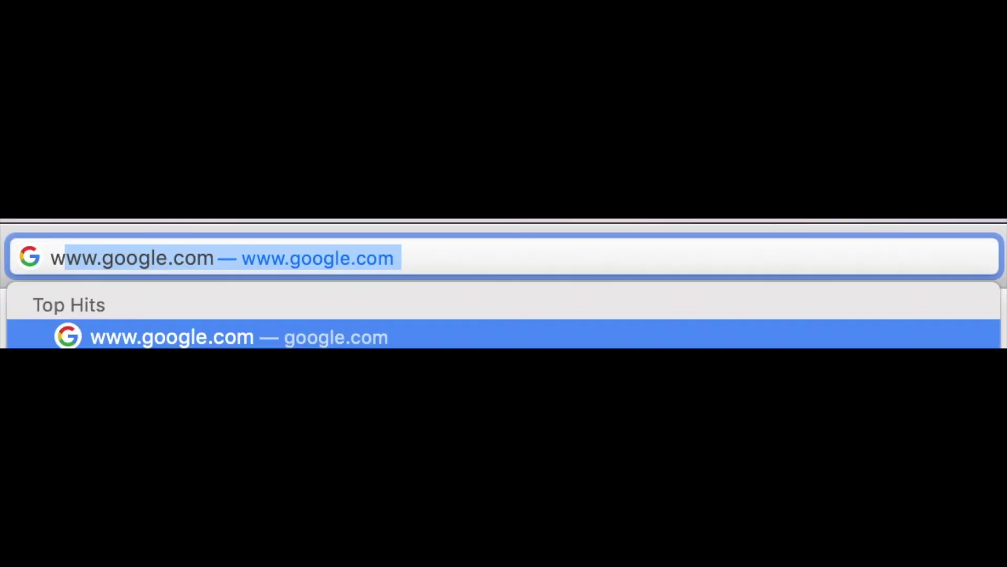
pyautogui.write('ww.inter')
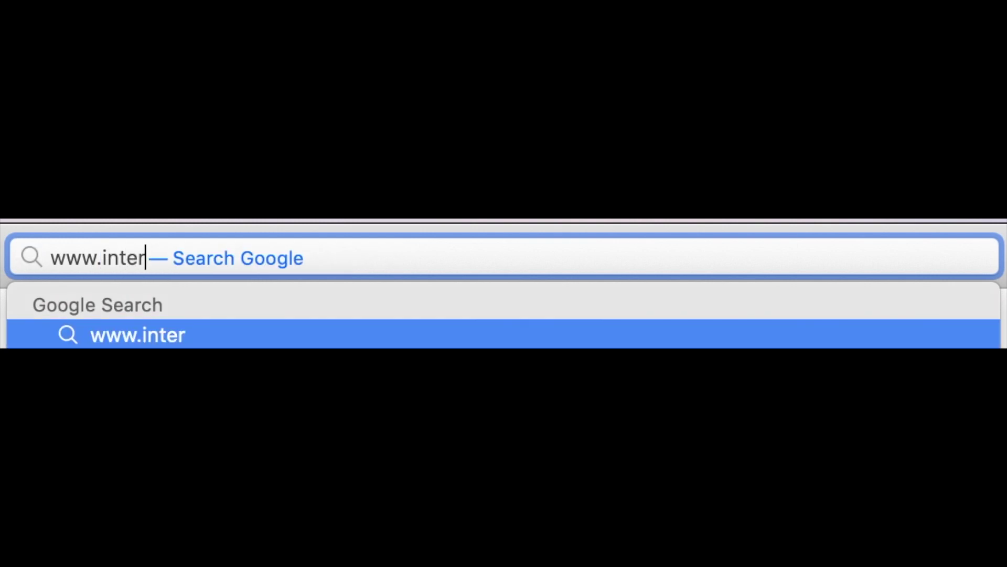
pyautogui.write('activeb')
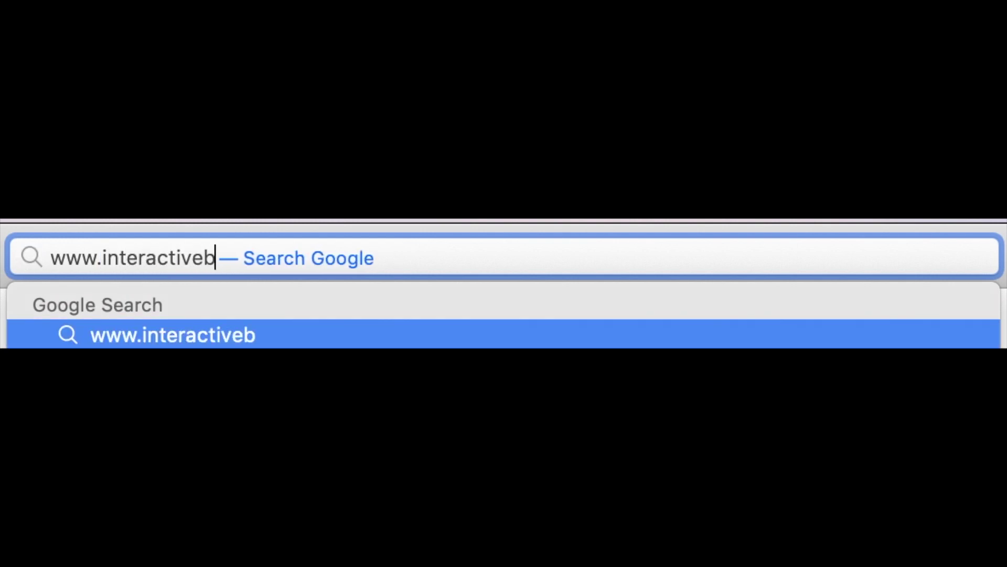
pyautogui.write('rokers.ca')
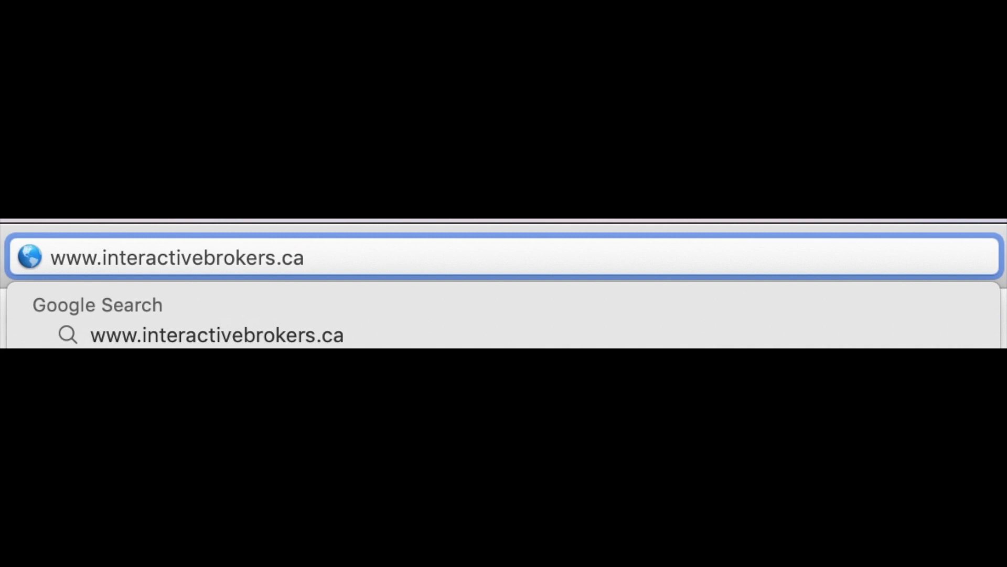
pyautogui.press('Return')
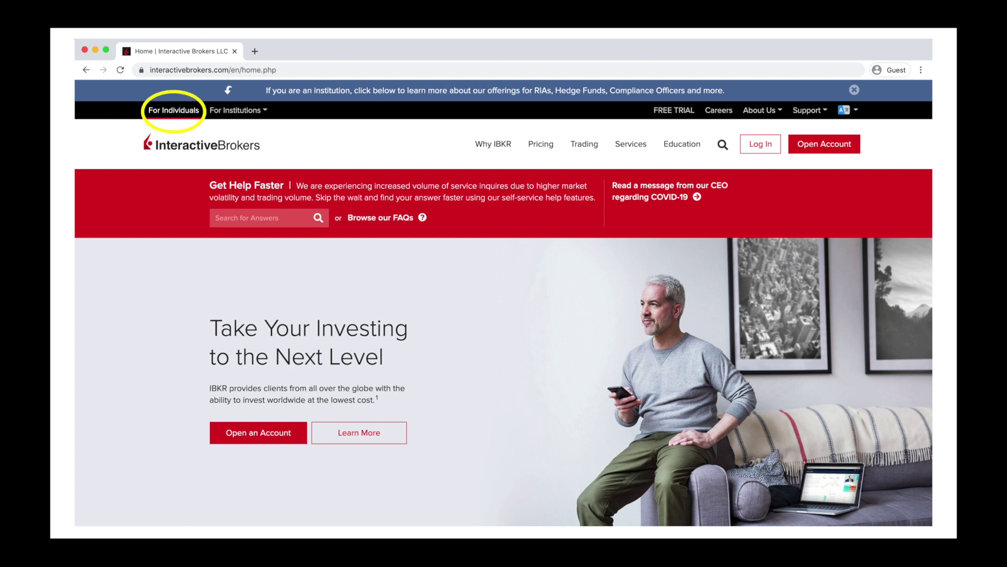
# Start an Individual, Joint or IRA account application and go to the password entry of the login details form.
pyautogui.click(846, 145)
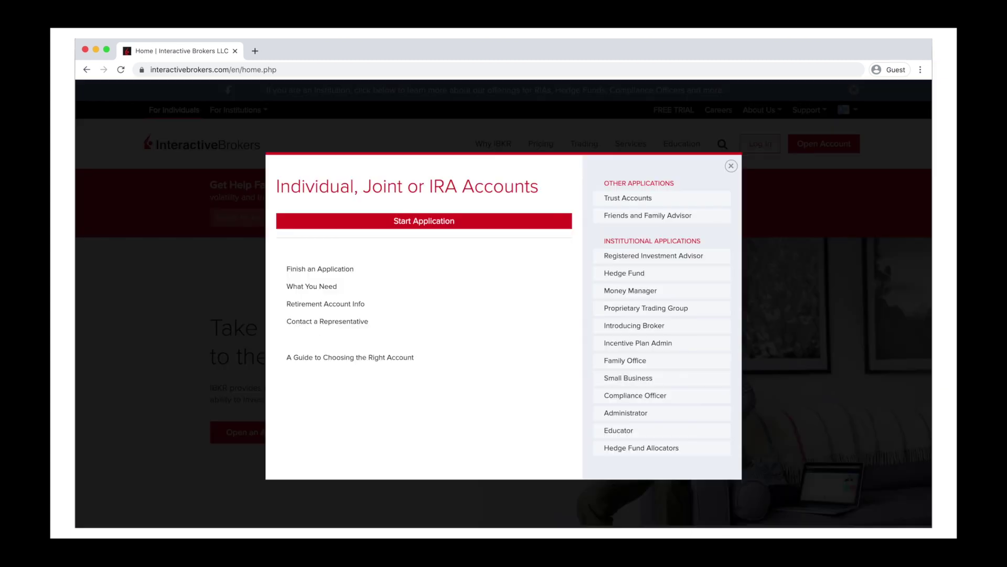
pyautogui.click(482, 220)
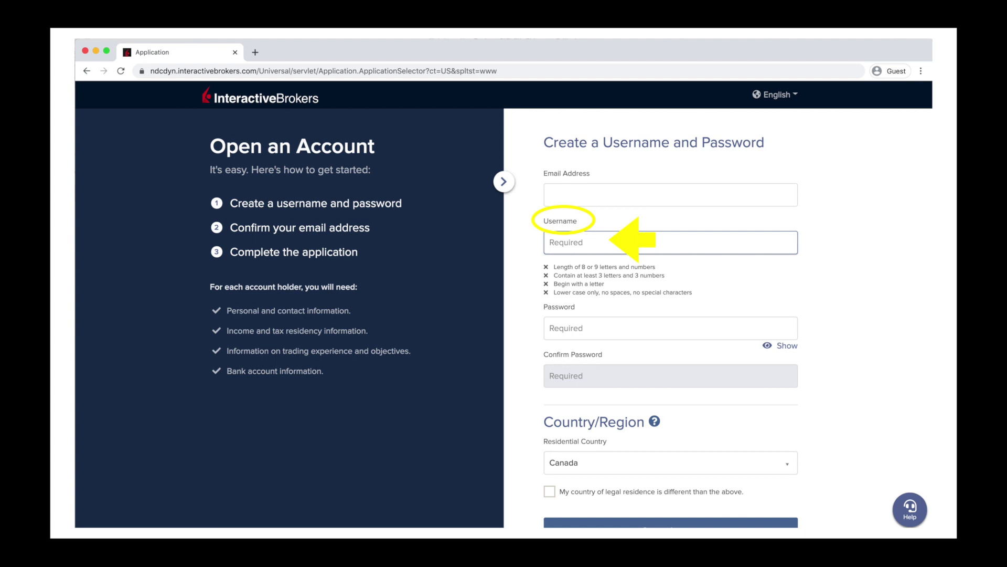
pyautogui.click(630, 328)
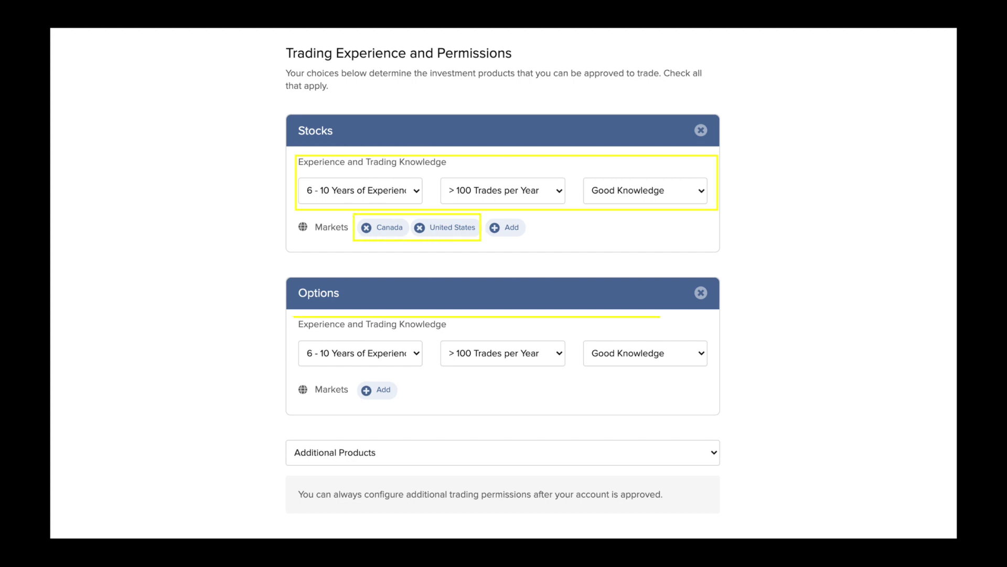
# Add Canada and United States as options markets, and add Currency Conversion with its market permissions as an additional product.
pyautogui.click(393, 392)
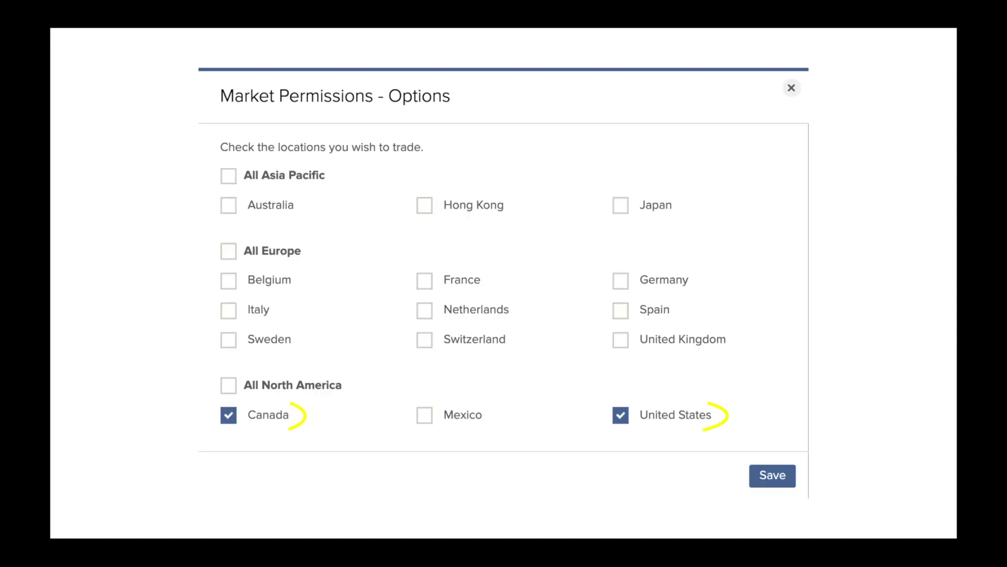
pyautogui.click(777, 476)
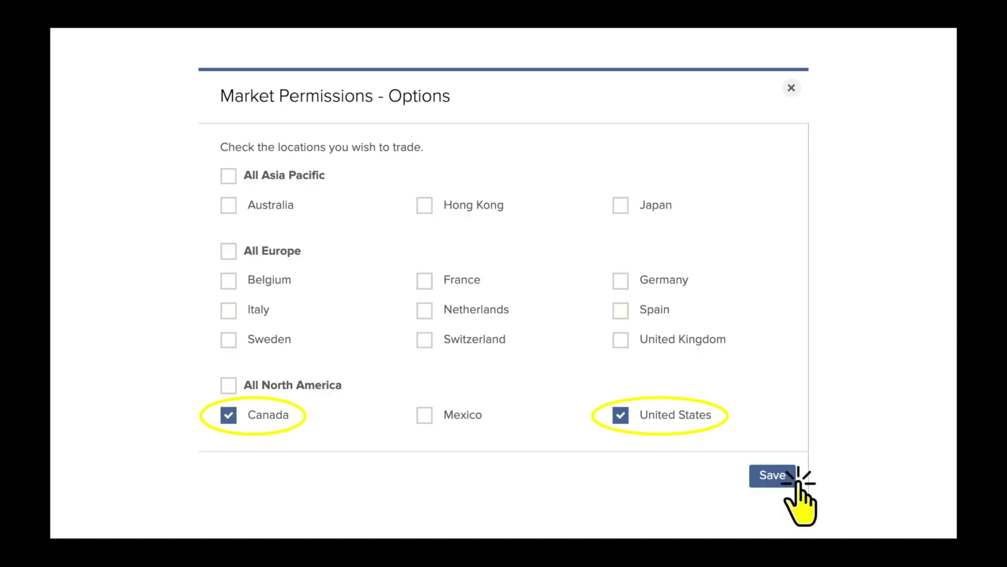
pyautogui.click(719, 455)
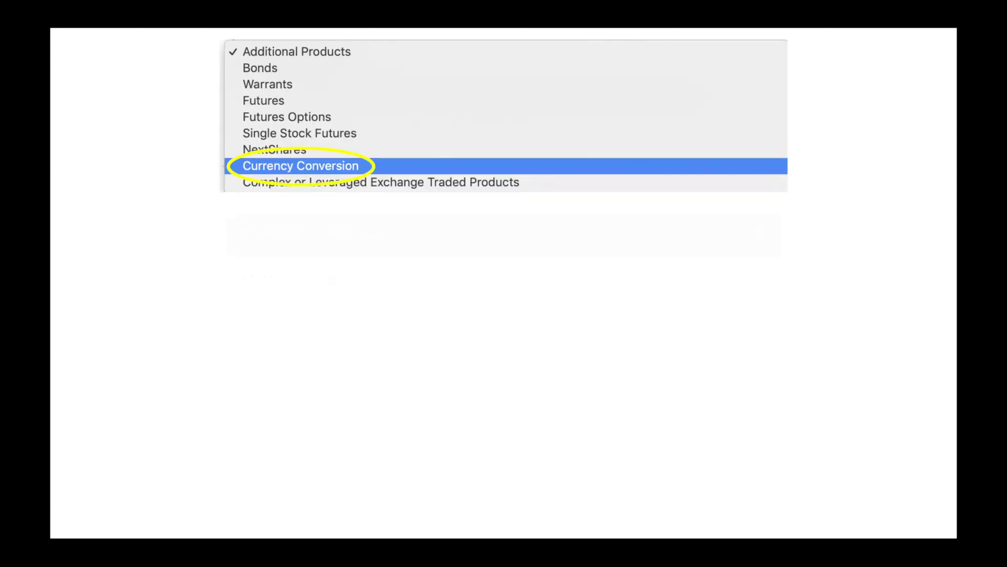
pyautogui.click(349, 281)
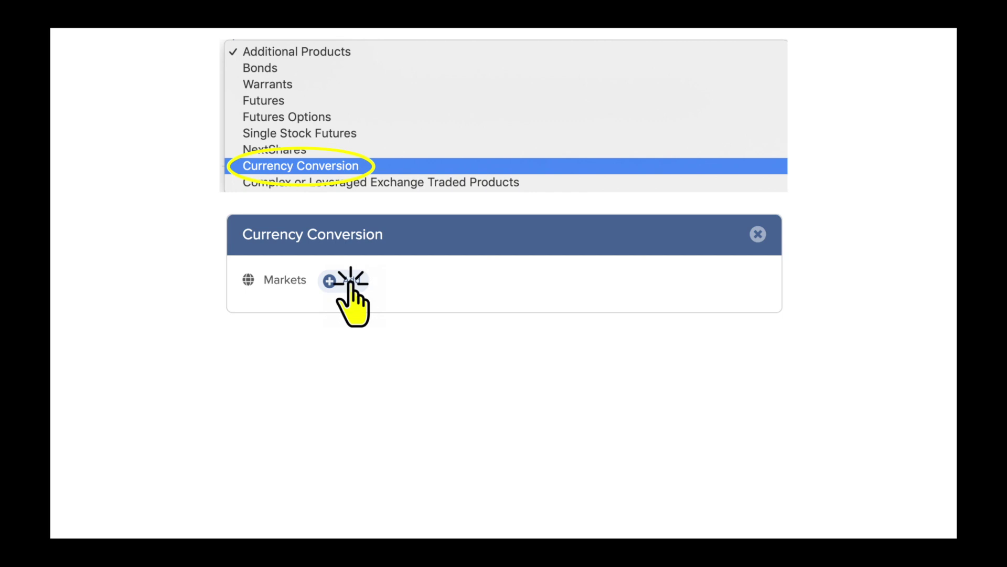
pyautogui.click(761, 488)
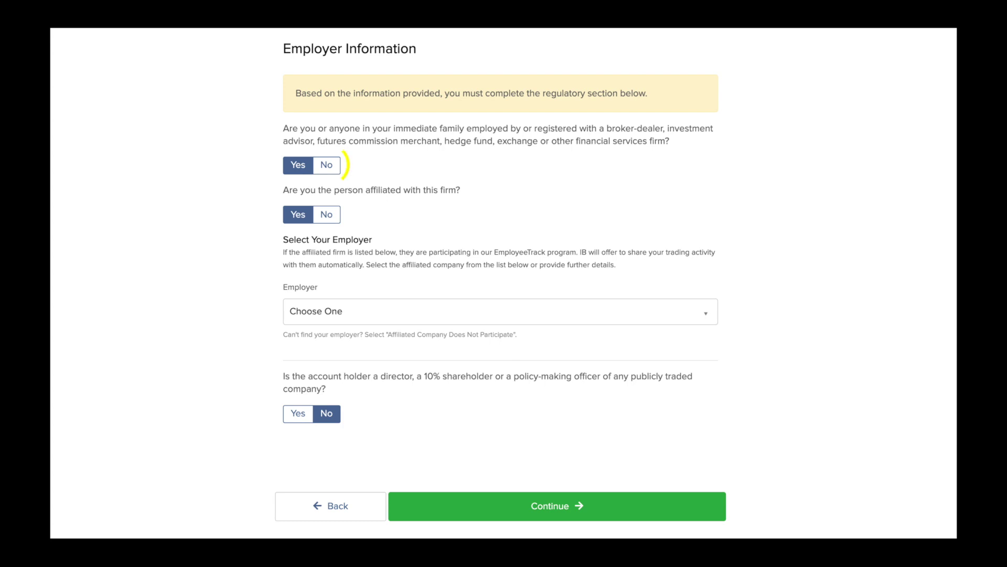
# Answer No to the financial services employment question, confirm that employer consent is not needed, and submit the employer information.
pyautogui.click(331, 165)
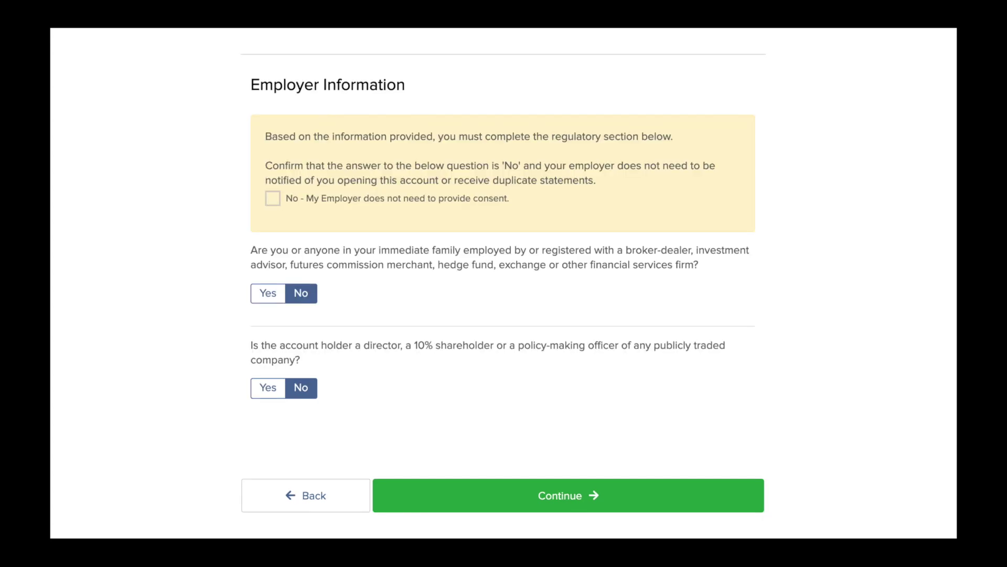
pyautogui.click(270, 199)
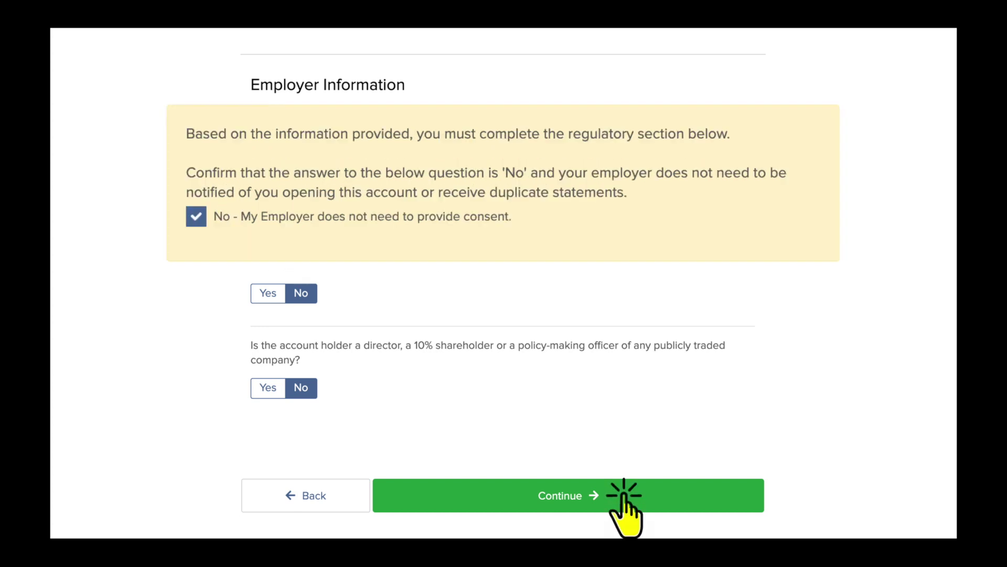
pyautogui.click(625, 495)
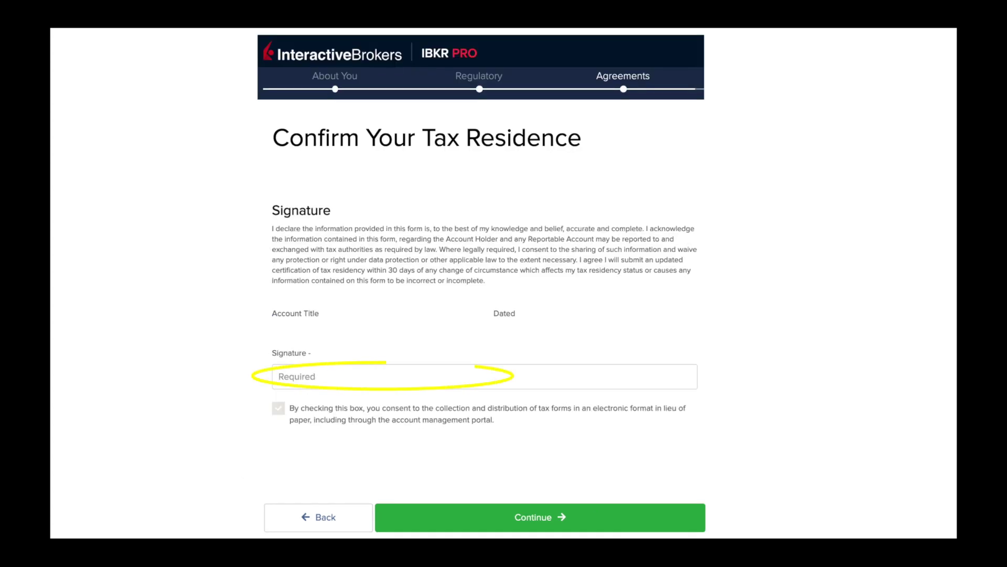
# Proceed through the tax residence, agreements and account features pages without enrolling in Stock Yield Enhancement, and submit the reviewed application.
pyautogui.click(624, 517)
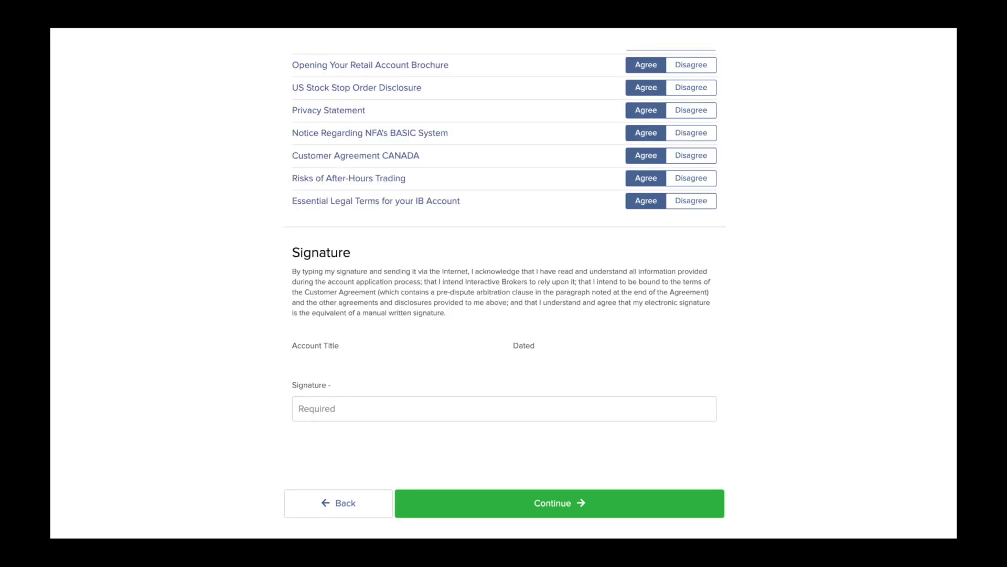
pyautogui.click(612, 496)
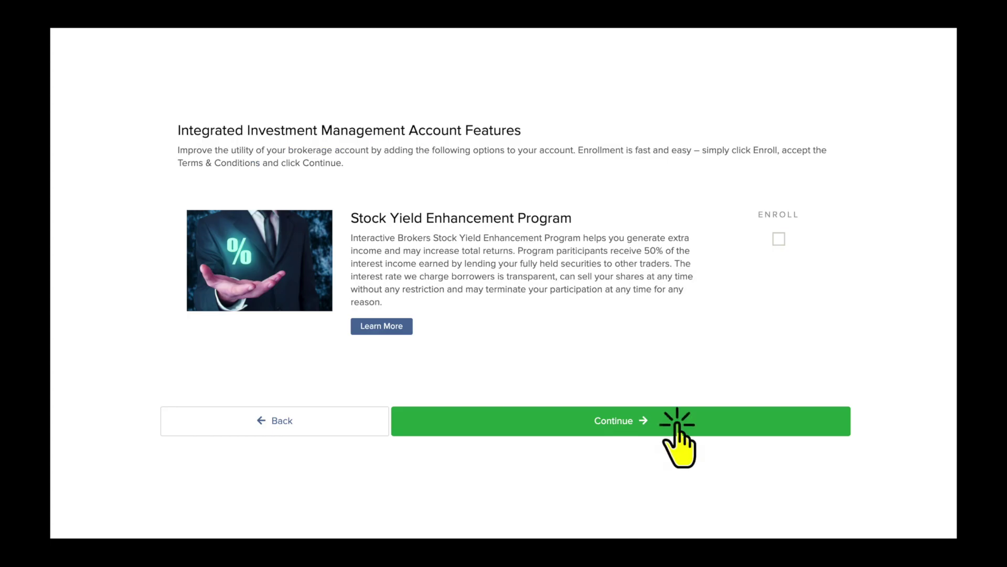
pyautogui.click(677, 423)
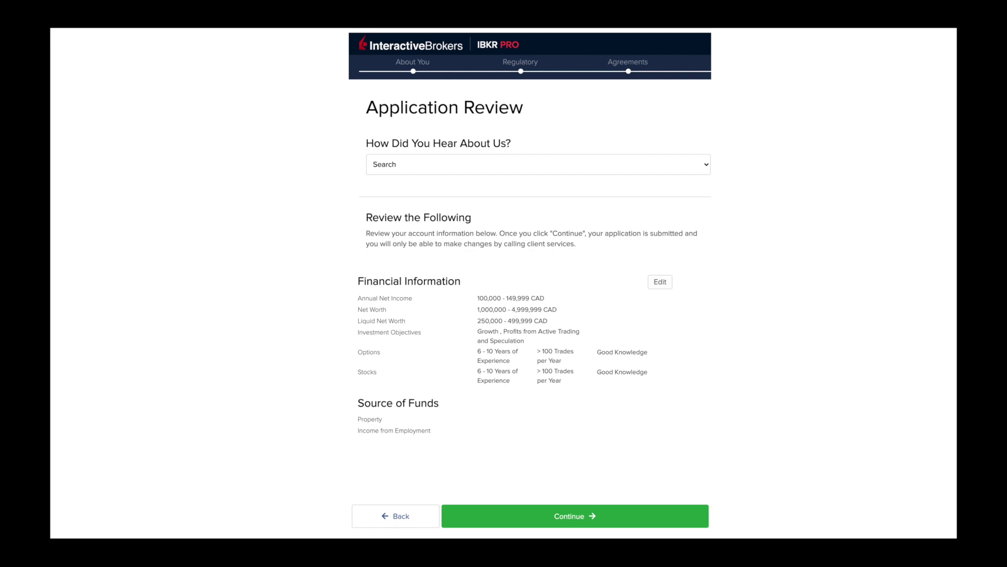
pyautogui.click(649, 514)
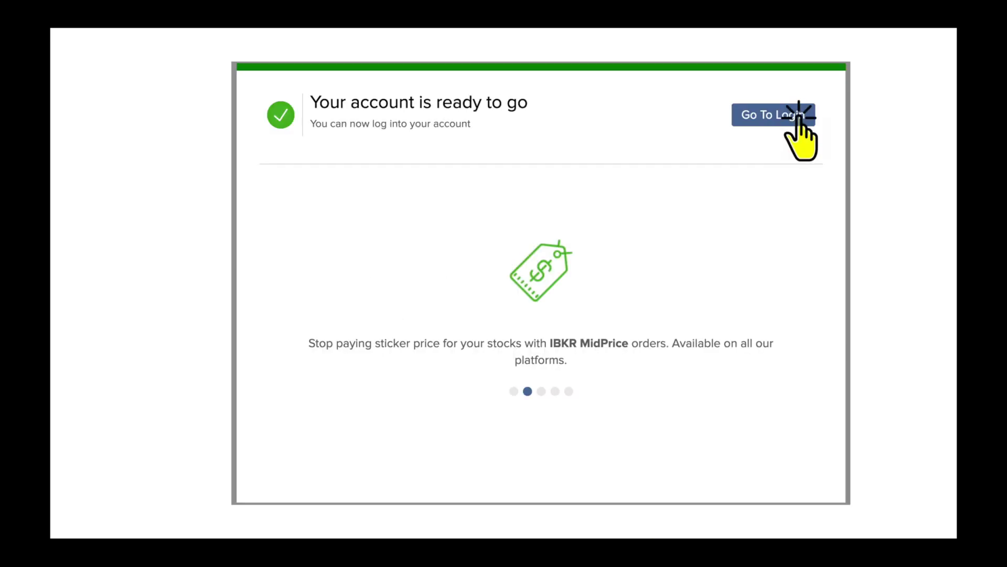
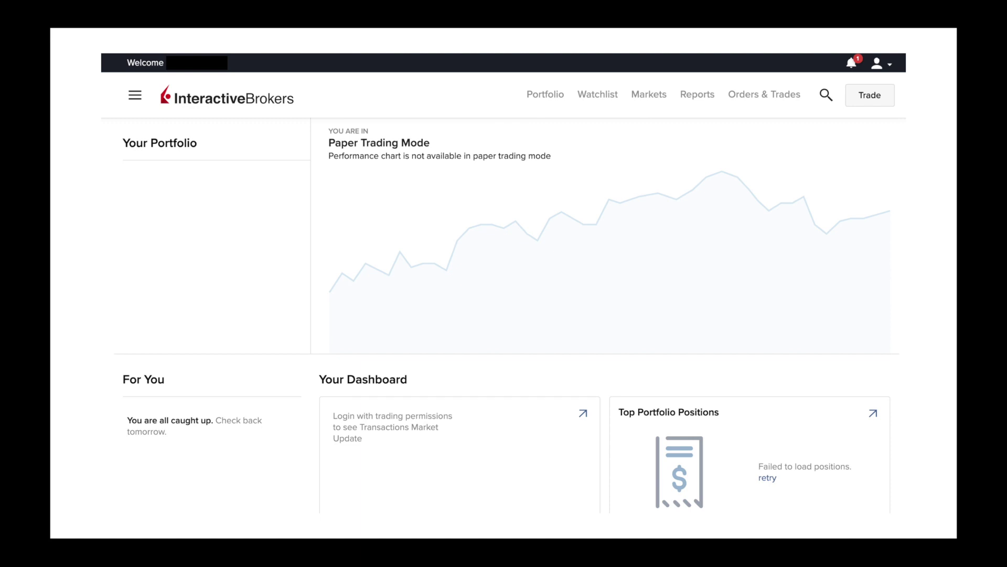
# Open Transfer Funds and start a deposit by connecting a CAD checking account nicknamed My BMO Chequing.
pyautogui.click(135, 95)
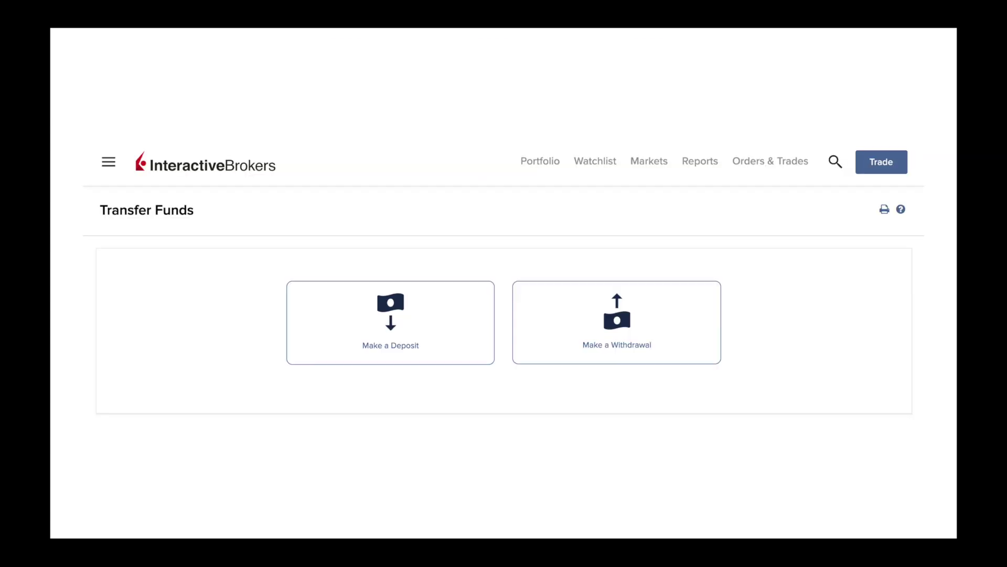
pyautogui.click(446, 350)
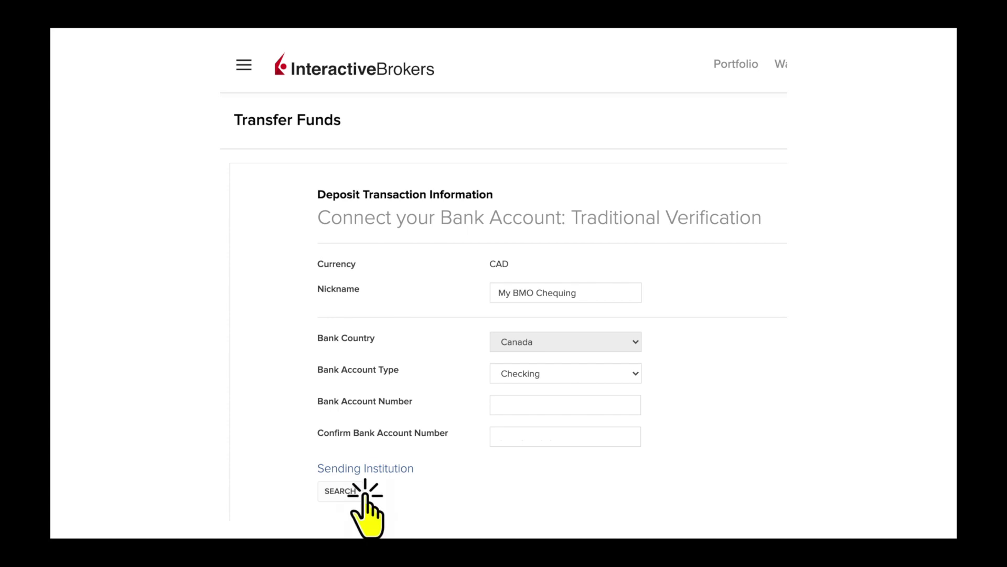
# Search for the sending institution by bank name Montreal in Toronto, choose the Bank of Montreal Bay Street branch, and submit the bank details.
pyautogui.click(362, 494)
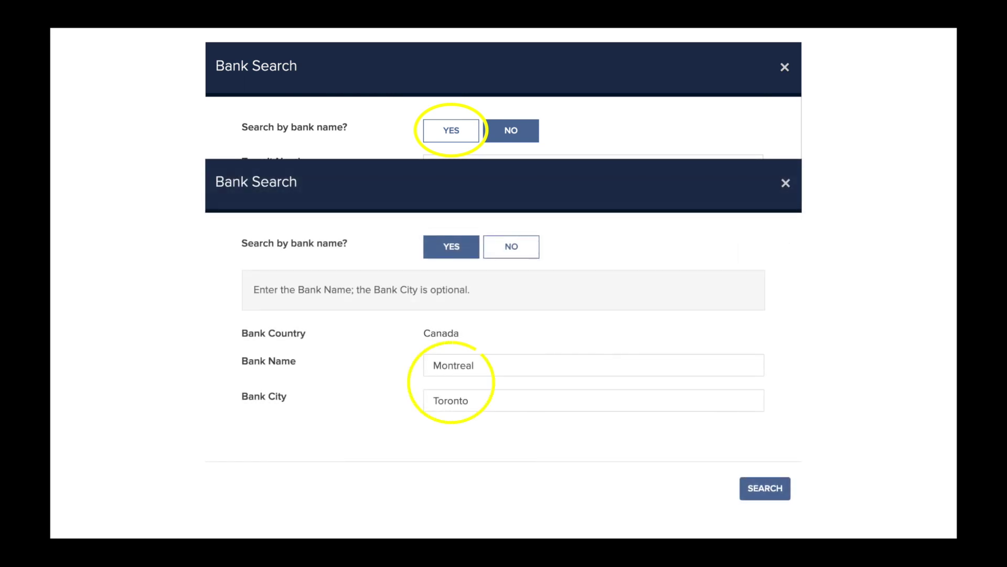
pyautogui.click(771, 488)
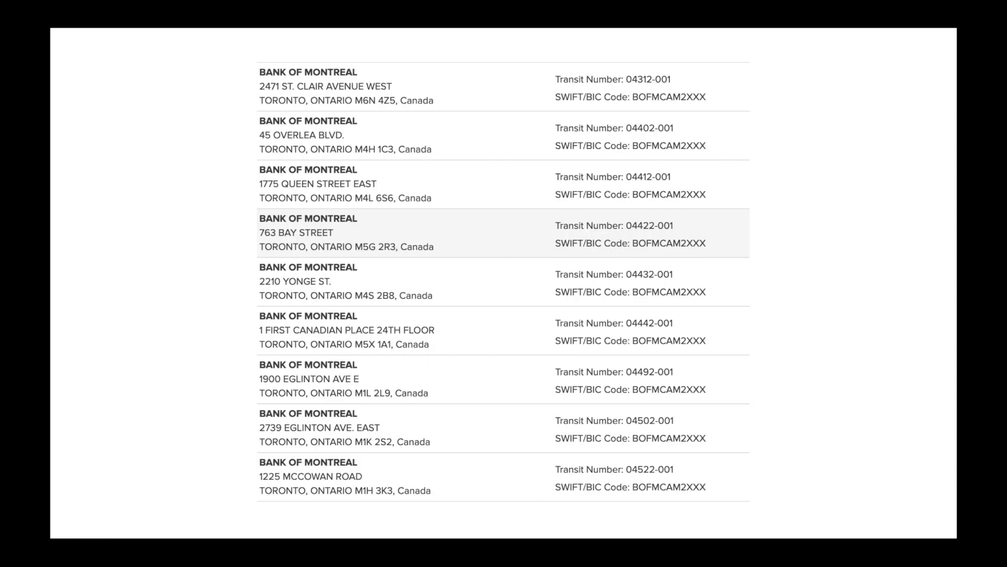
pyautogui.click(746, 237)
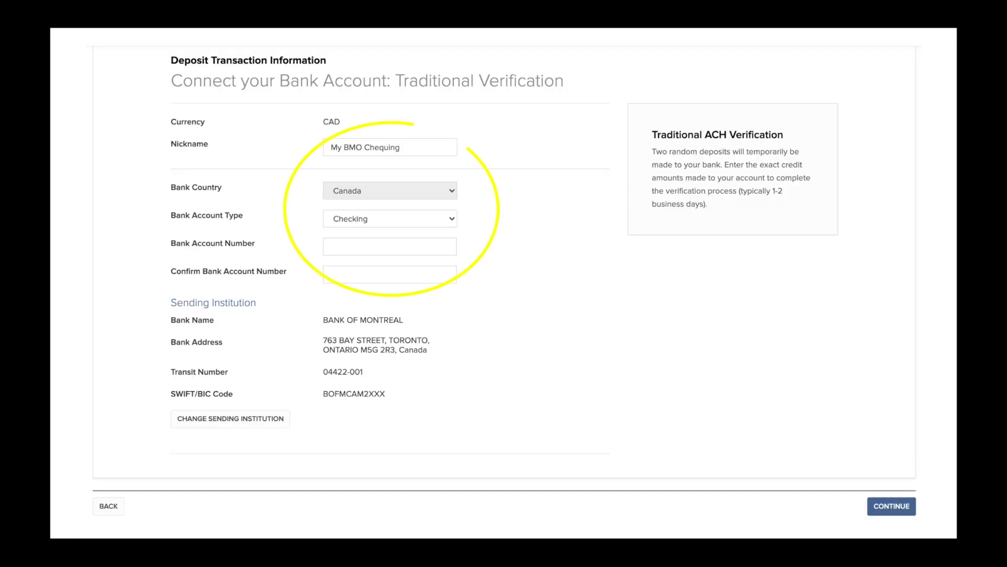
pyautogui.click(899, 512)
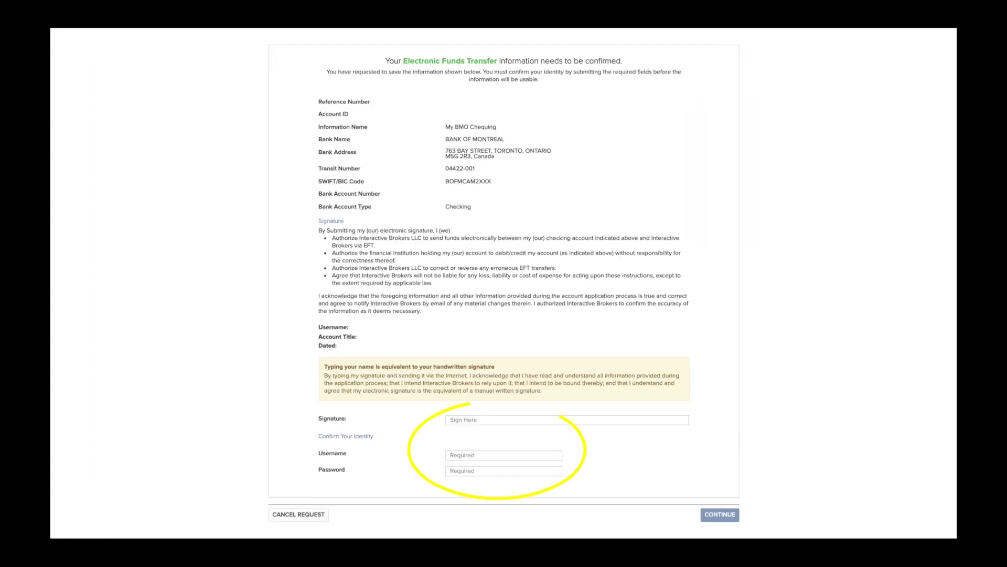
# Confirm the Electronic Funds Transfer setup with the signature, username, password and security code, and finish connecting the bank account.
pyautogui.click(737, 514)
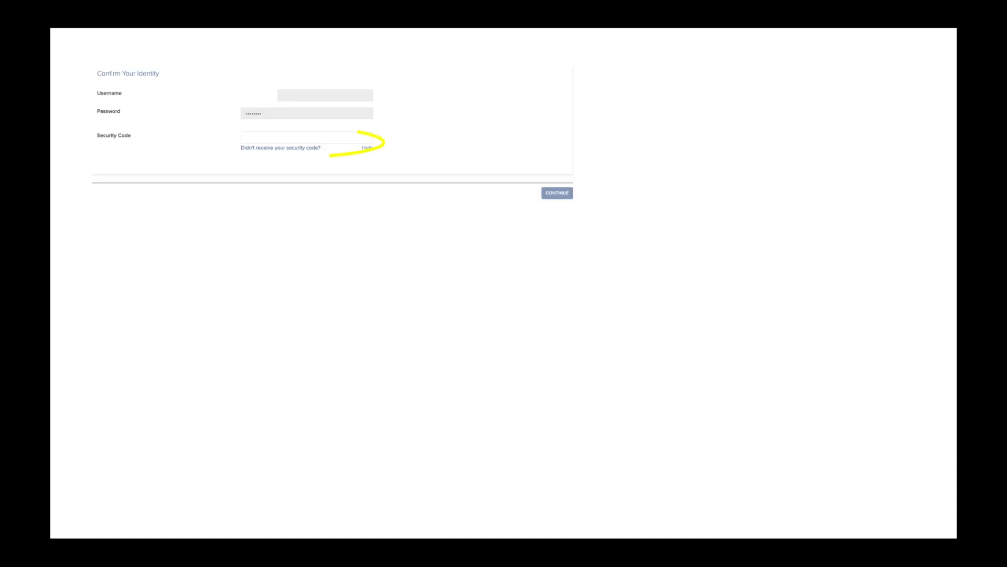
pyautogui.click(558, 192)
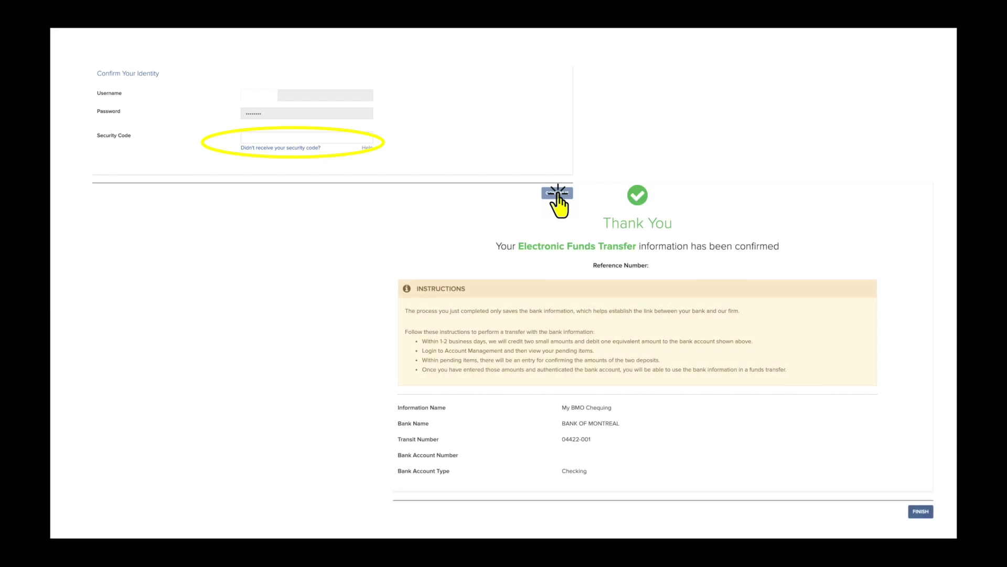
pyautogui.click(925, 512)
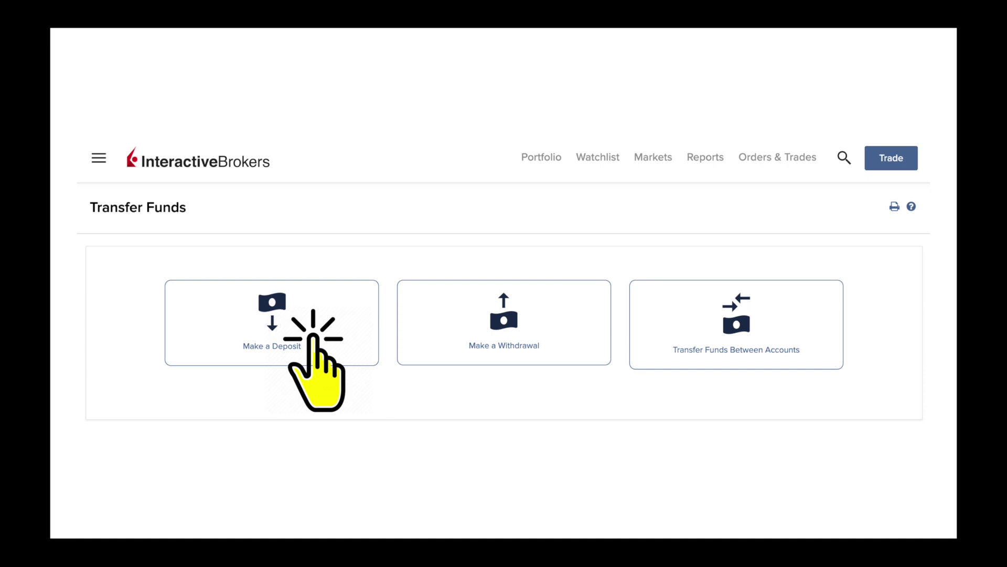
# Create a non-recurring CAD deposit from the saved My BMO Chequing account and confirm it.
pyautogui.click(313, 339)
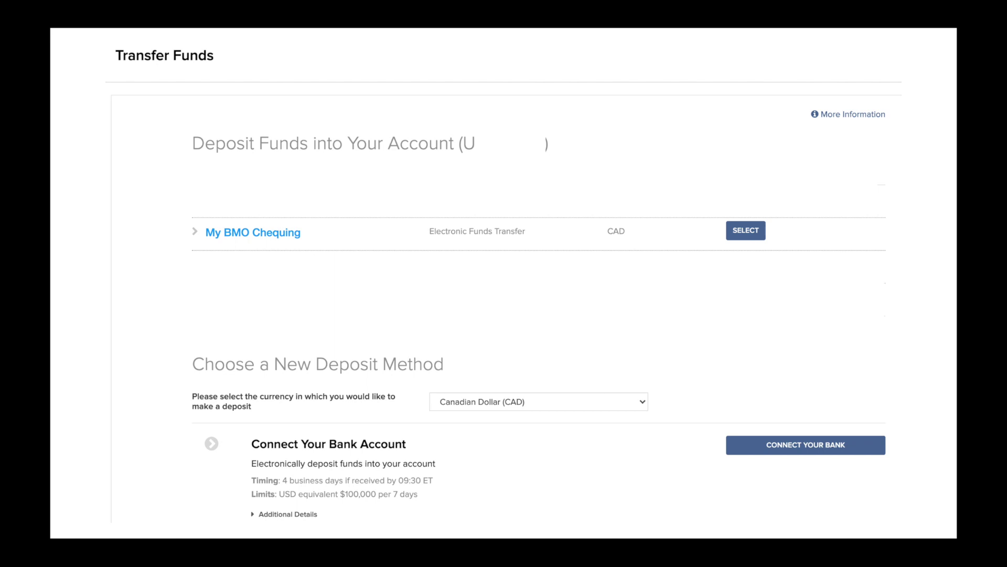
pyautogui.click(761, 231)
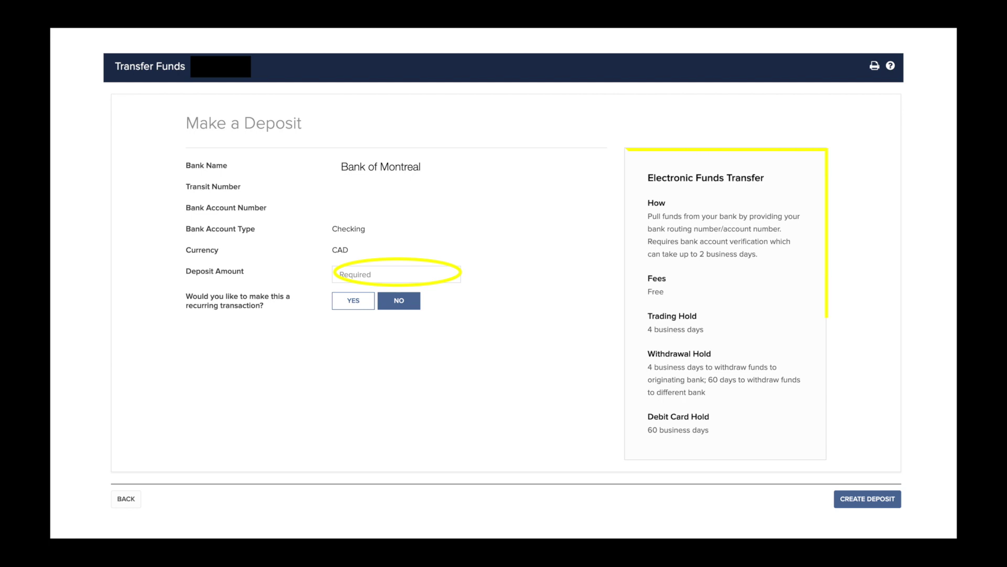
pyautogui.click(873, 496)
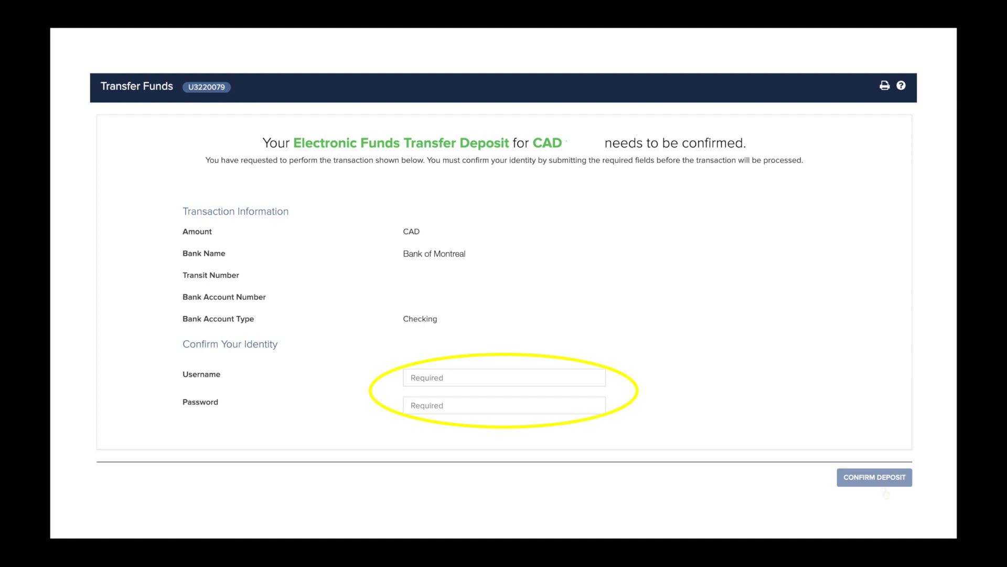
pyautogui.click(884, 475)
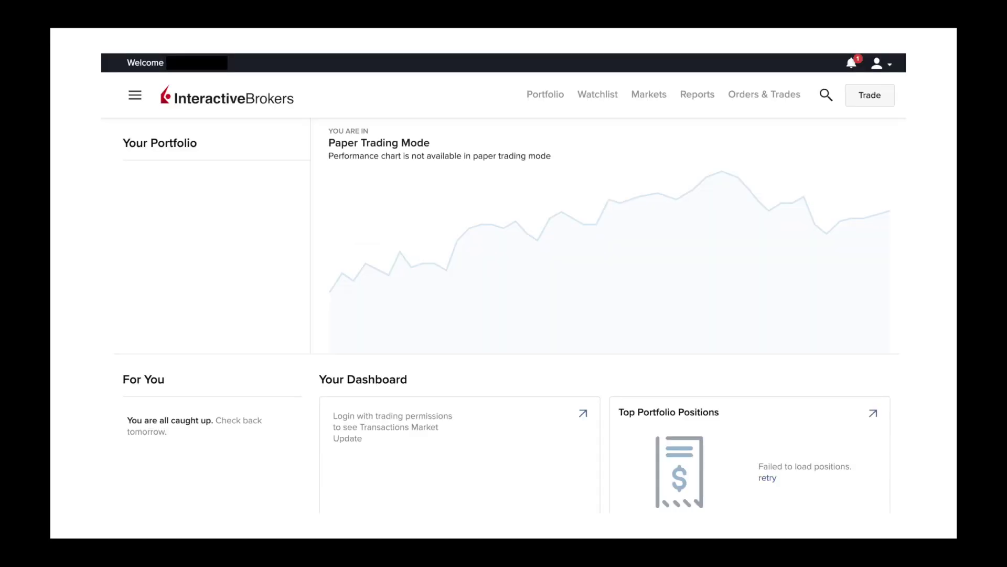
# Create a non-recurring CAD withdrawal from Transfer Funds to the saved My BMO Chequing account.
pyautogui.click(135, 95)
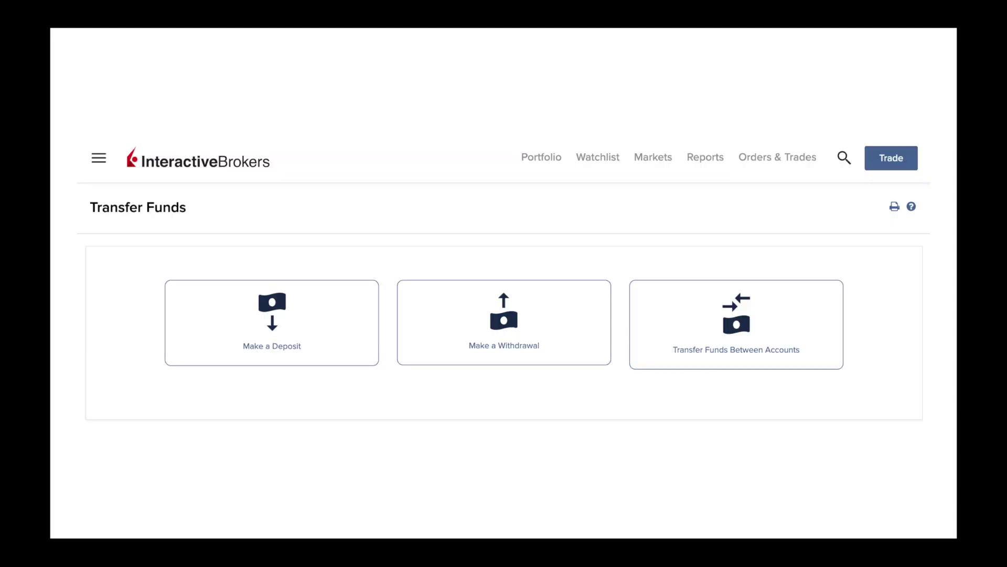
pyautogui.click(562, 331)
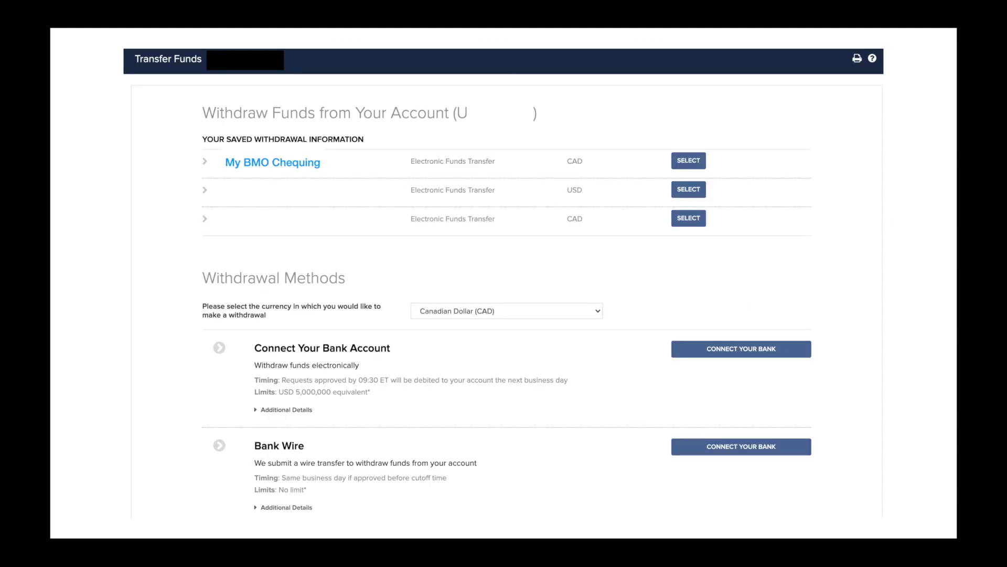
pyautogui.click(693, 161)
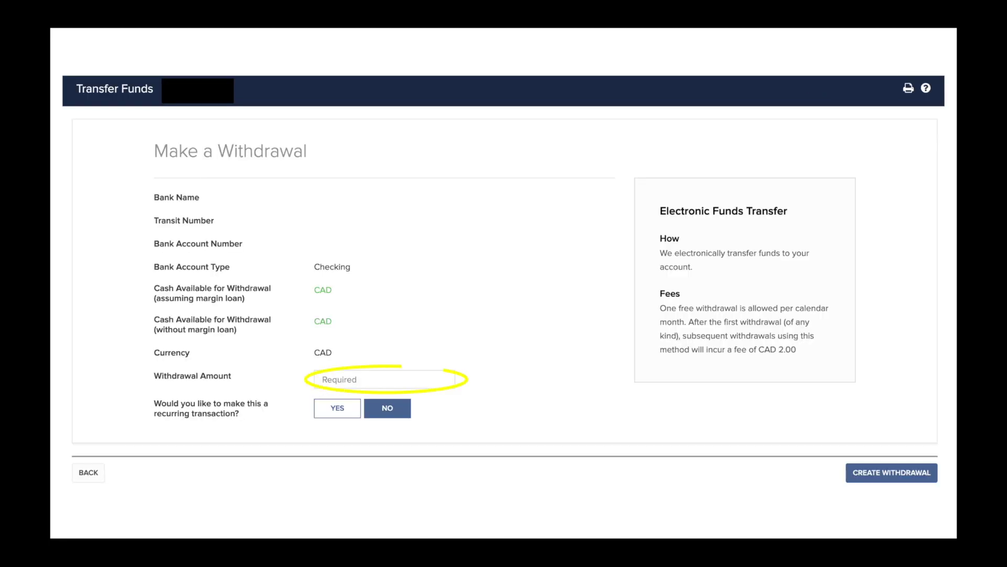
pyautogui.click(890, 473)
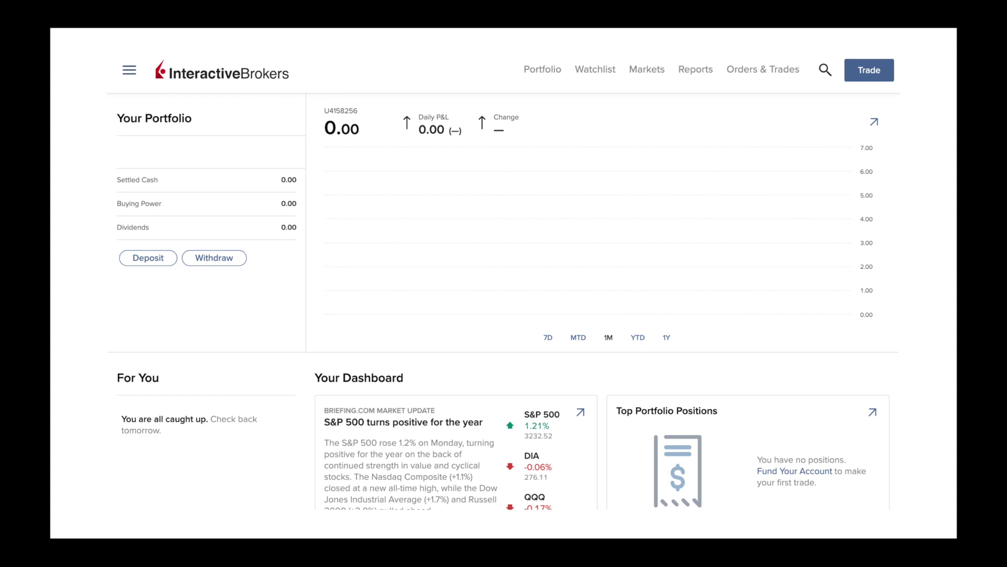
# Open Market Data Subscriptions in User Settings, configure the current GFIS subscriptions, and expand the North America Quote Bundles.
pyautogui.click(130, 71)
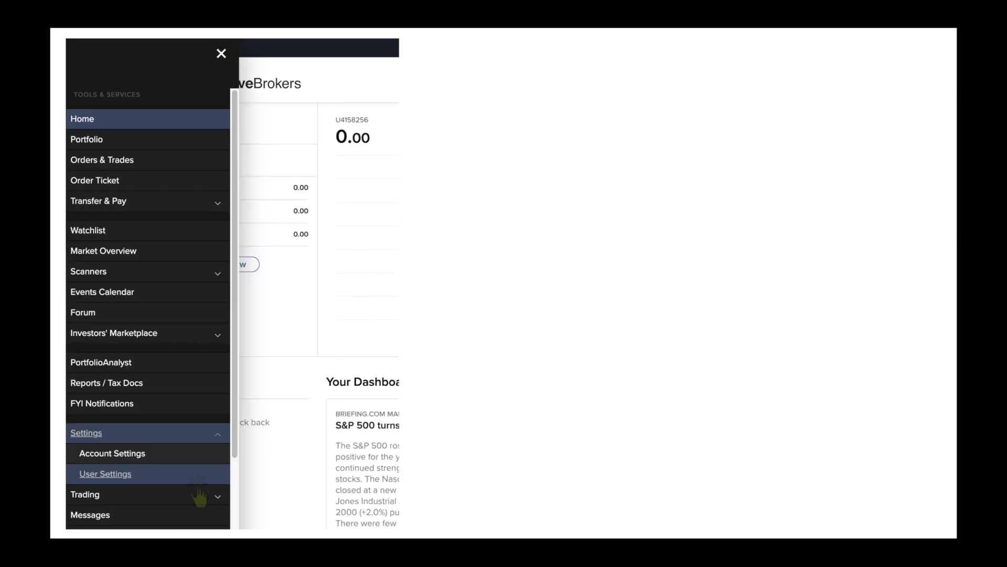
pyautogui.click(195, 478)
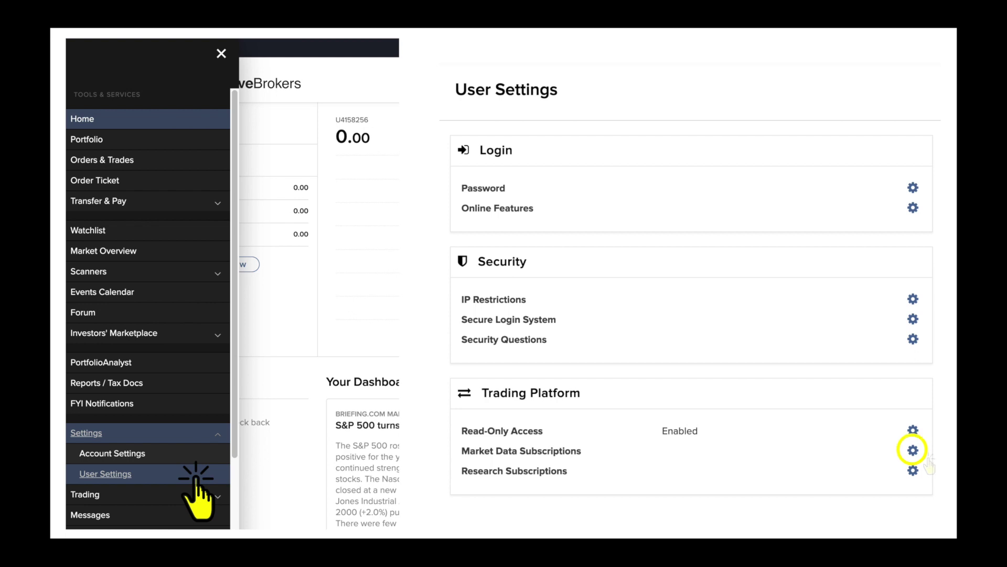
pyautogui.click(913, 451)
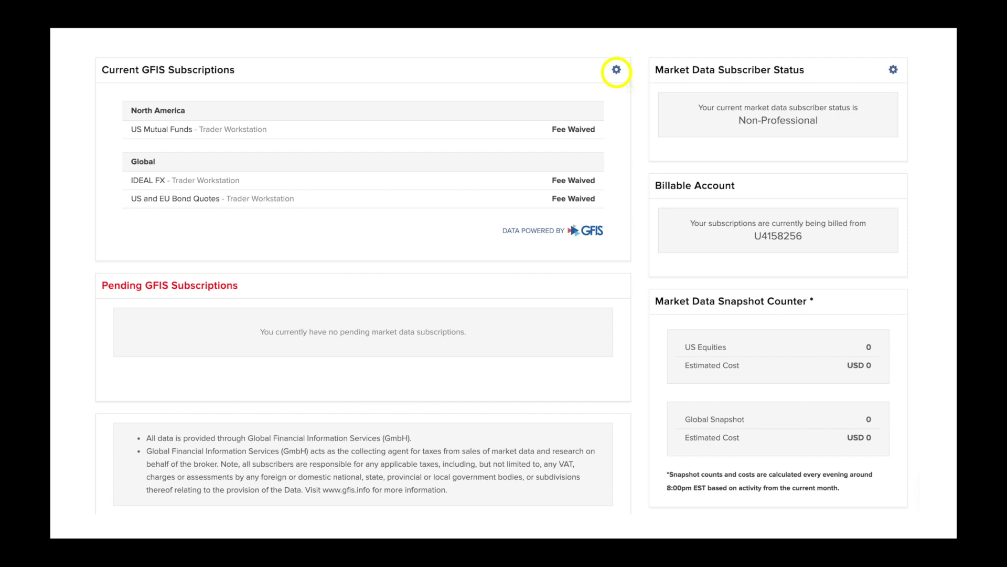
pyautogui.click(617, 70)
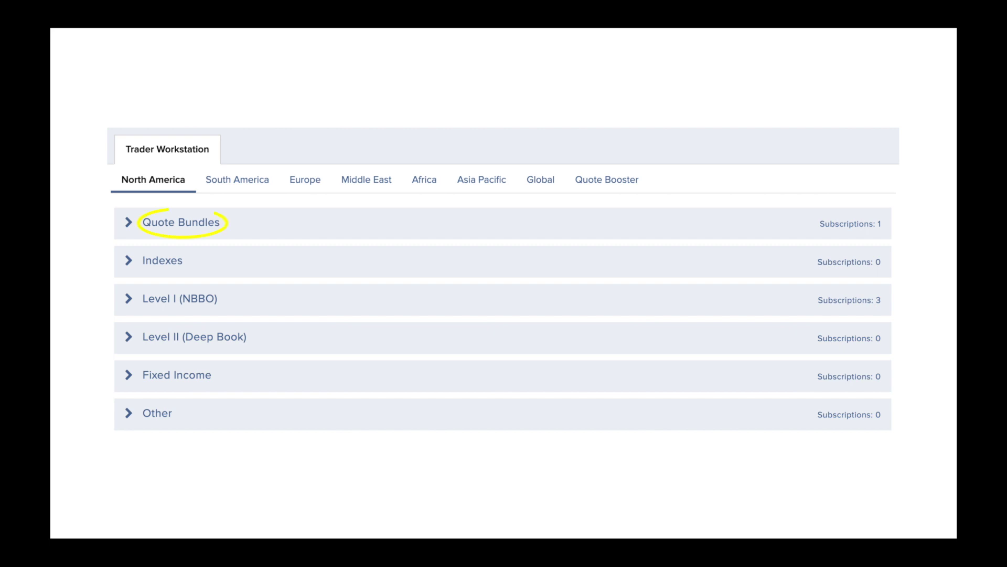
pyautogui.click(235, 225)
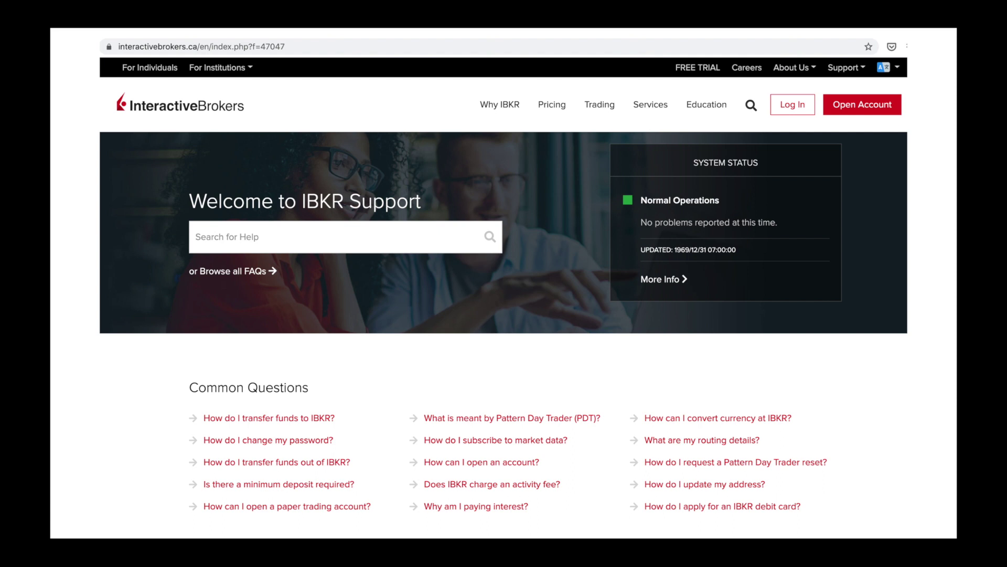
# Open the Support section of the Interactive Brokers website.
pyautogui.click(844, 58)
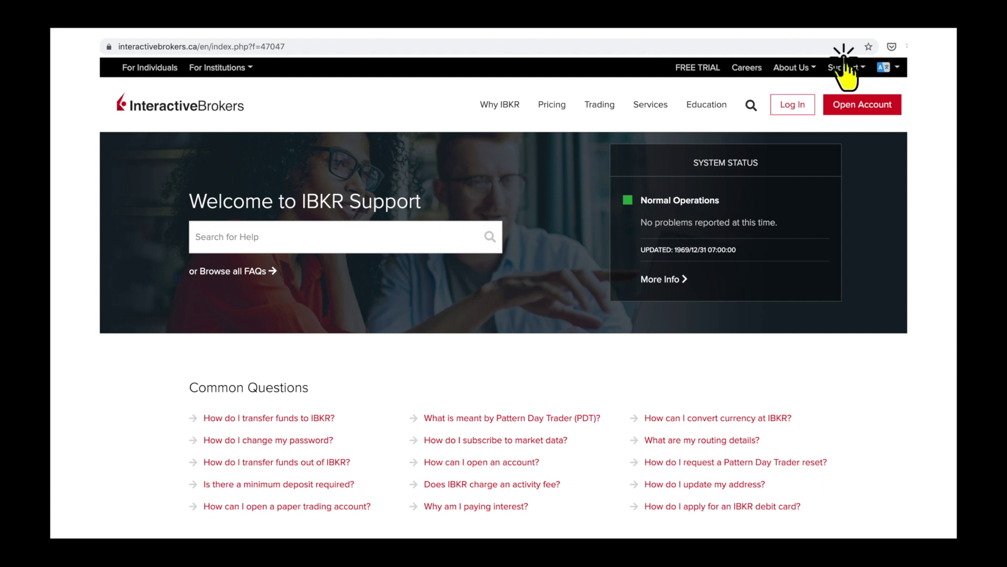